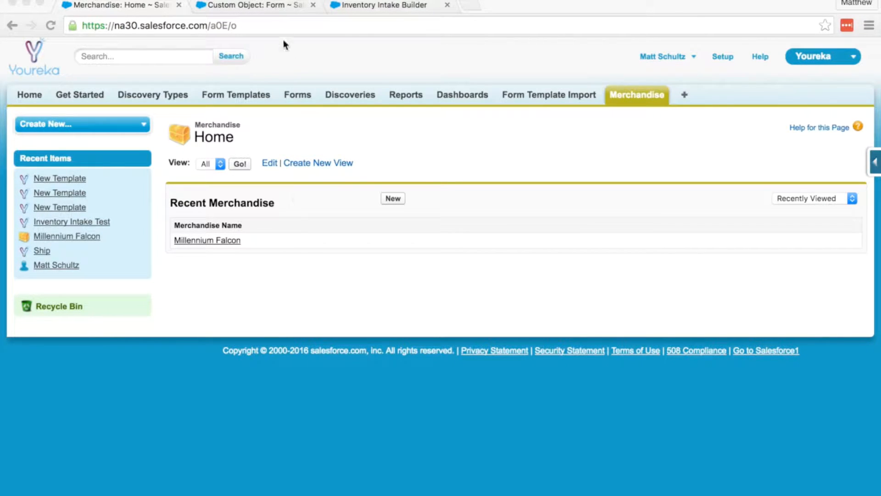
Bring the browser window showing Salesforce to the front
left_click(277, 6)
Check the Form object's custom fields for the Merchandise lookup, then return to the Inventory Intake designer
left_click(278, 6)
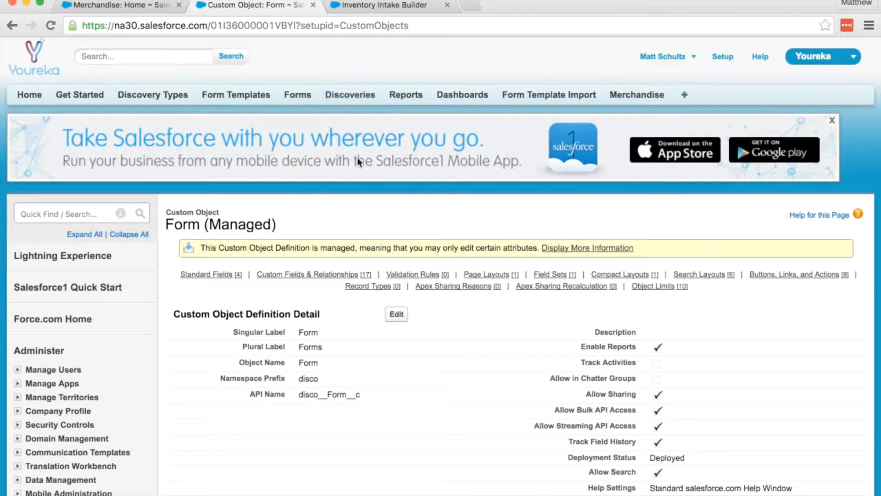
scroll(279, 218, "down", 15)
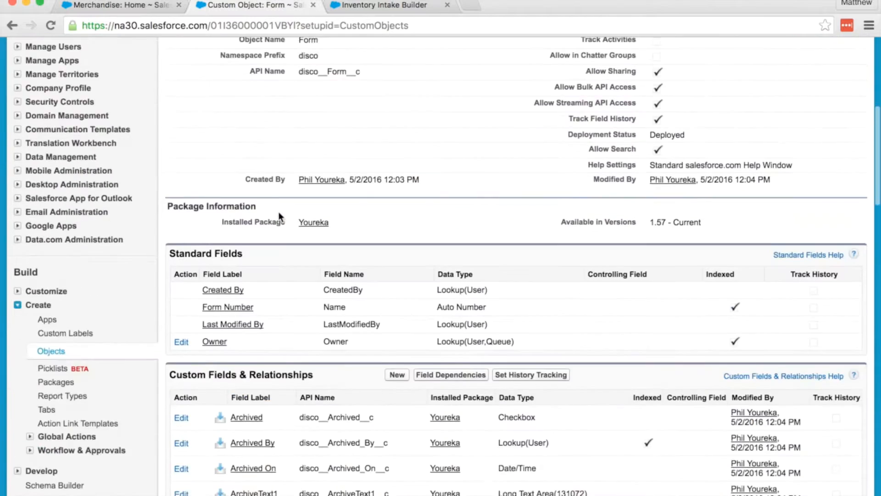
scroll(279, 216, "down", 3)
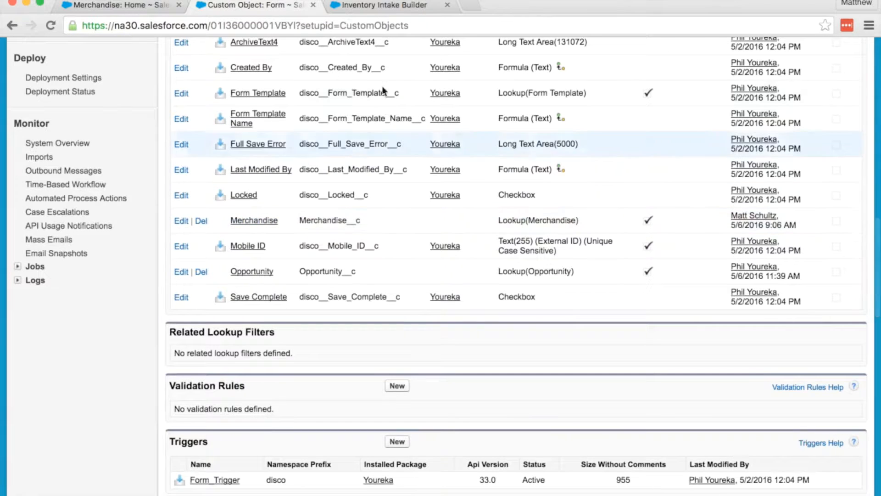
left_click(394, 5)
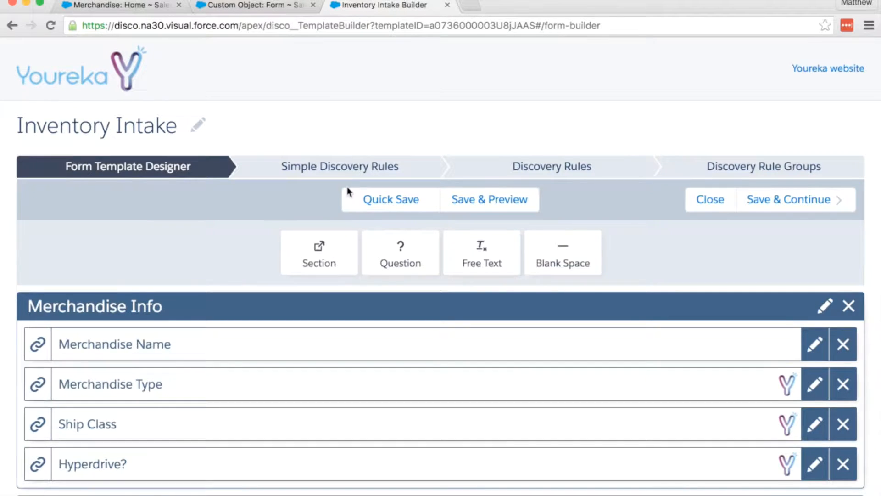
Place a new question in the template's Condition section
scroll(352, 192, "down", 1)
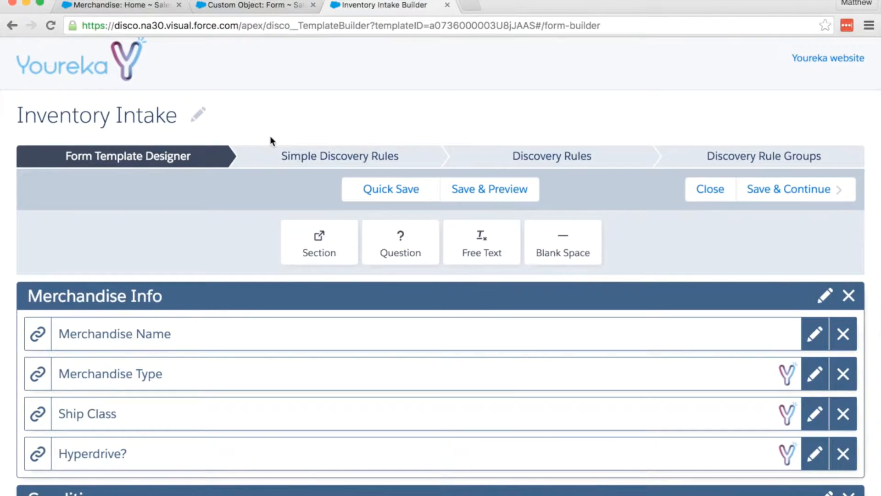
scroll(271, 137, "down", 1)
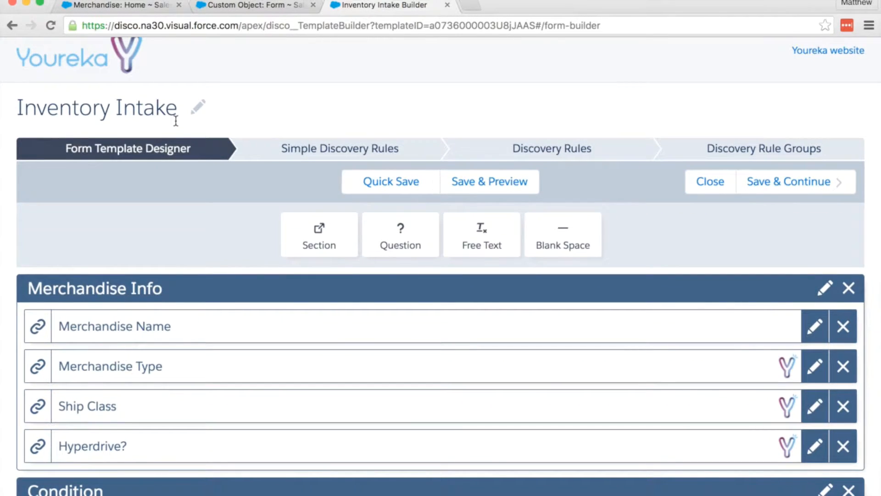
scroll(199, 144, "down", 2)
scroll(200, 139, "down", 5)
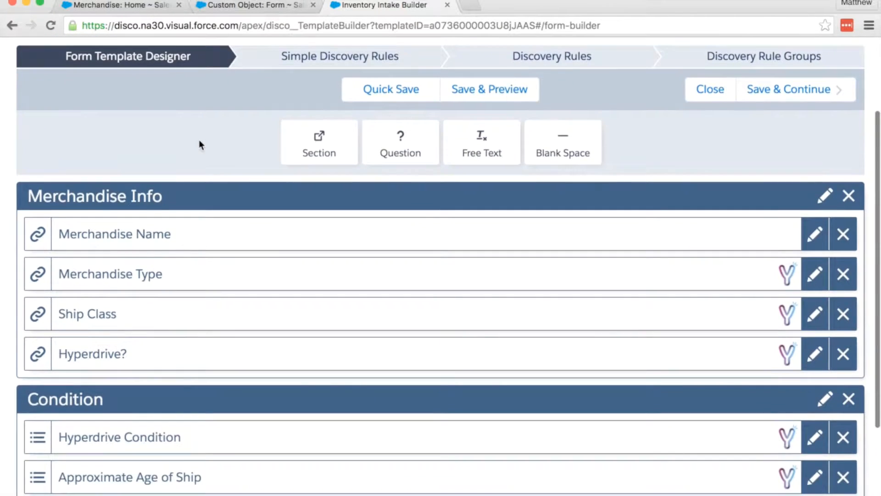
scroll(199, 140, "up", 1)
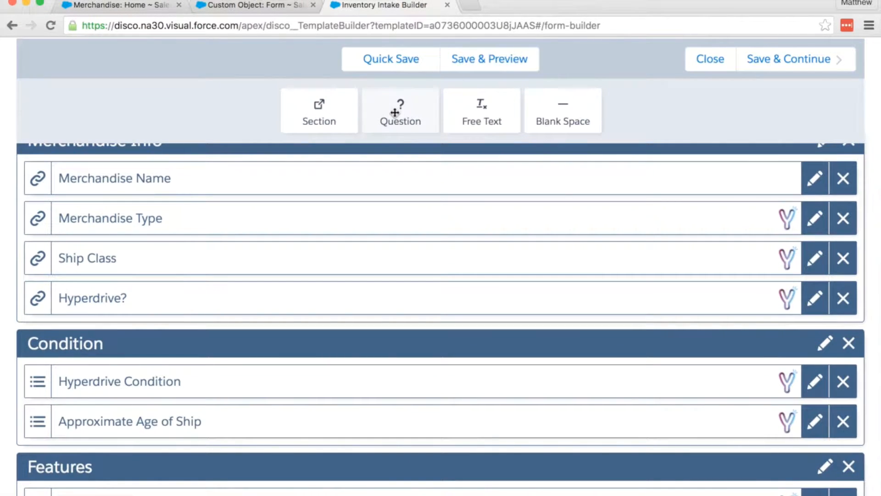
left_click_drag(395, 112, 294, 384)
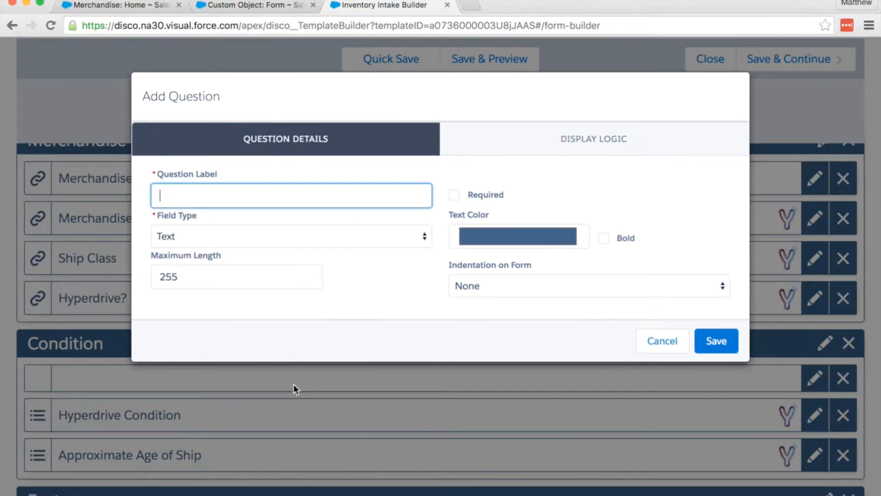
Link the question to Merchandise__c's Condition field, label it 'Overall Condition', and save it
left_click(284, 230)
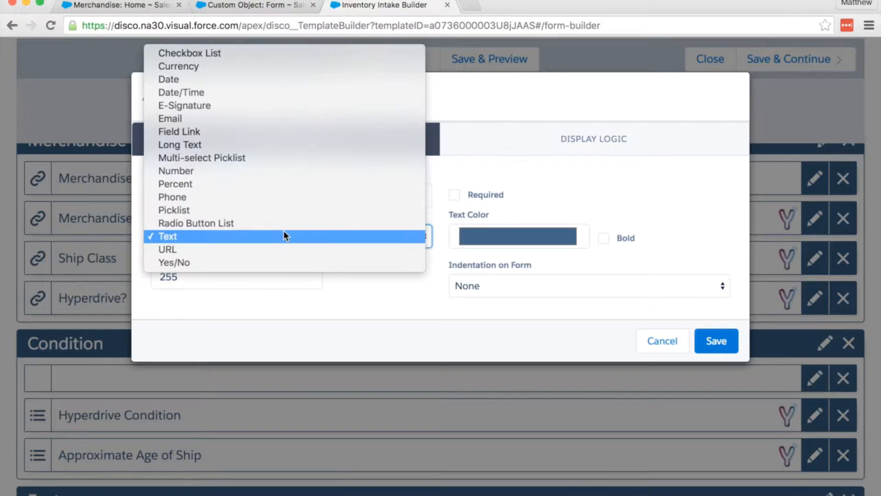
left_click(269, 131)
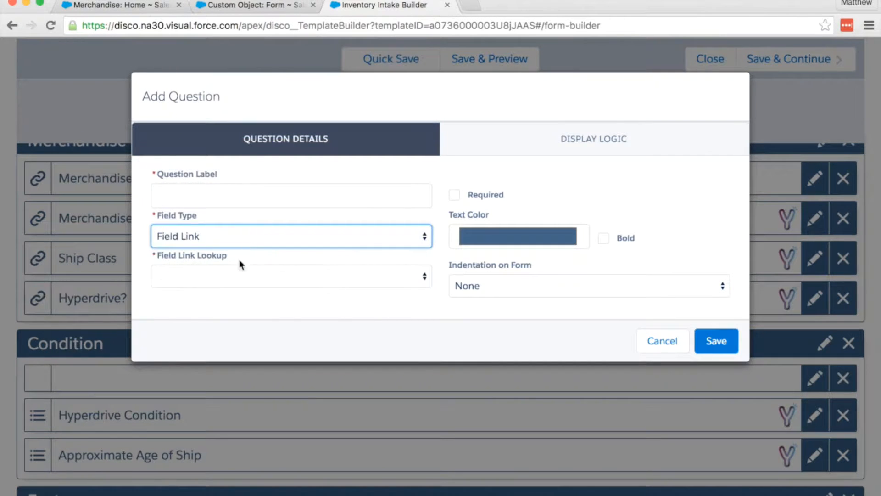
left_click(238, 275)
left_click(236, 287)
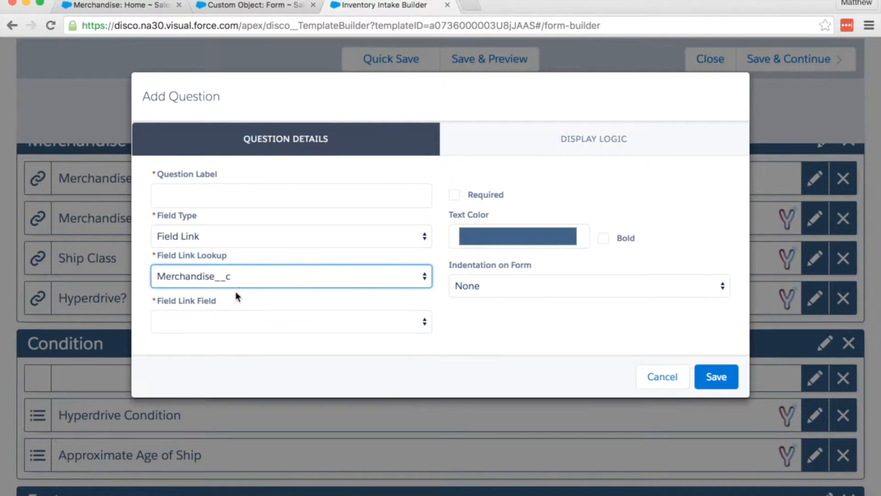
left_click(232, 322)
left_click(227, 360)
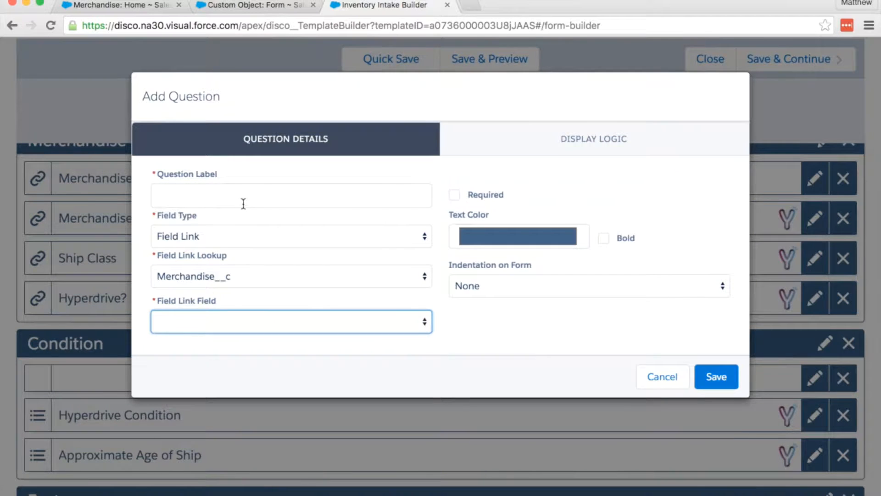
left_click(244, 203)
type("Overall")
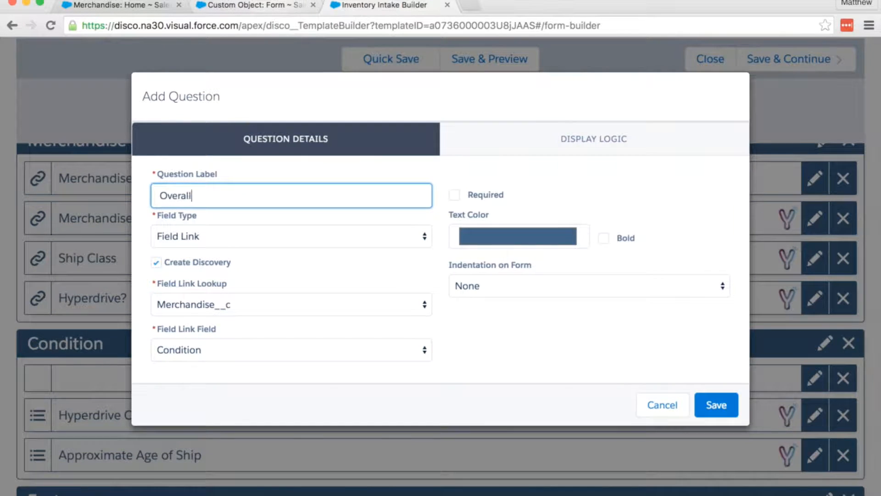
type(" Condition")
left_click(719, 405)
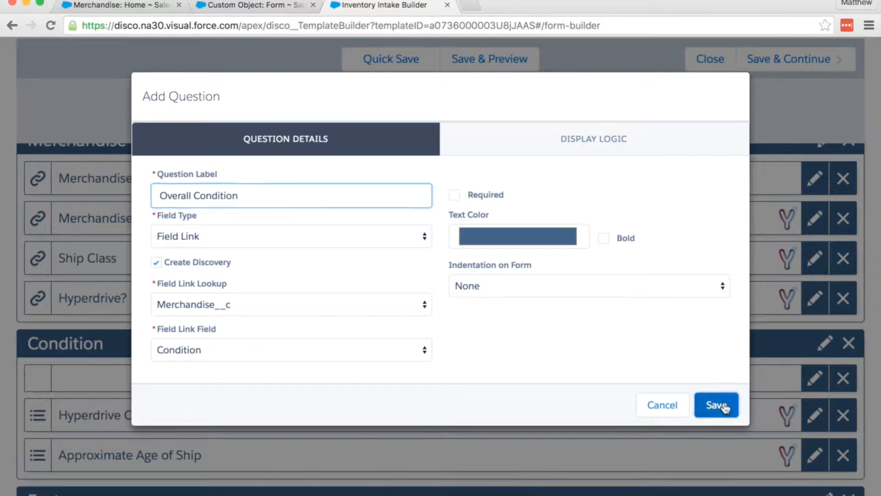
Add a Yes/No question labelled 'Secret Compartments' to the Features section
scroll(358, 272, "down", 5)
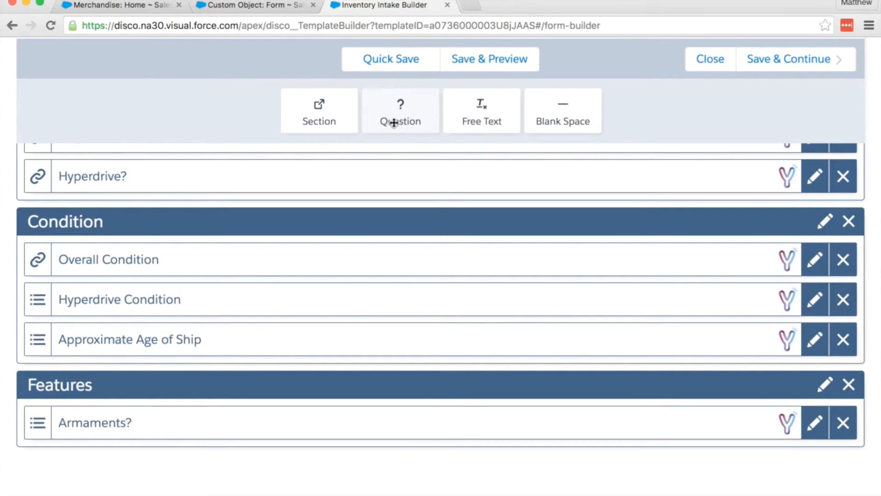
left_click_drag(394, 123, 291, 431)
left_click(269, 236)
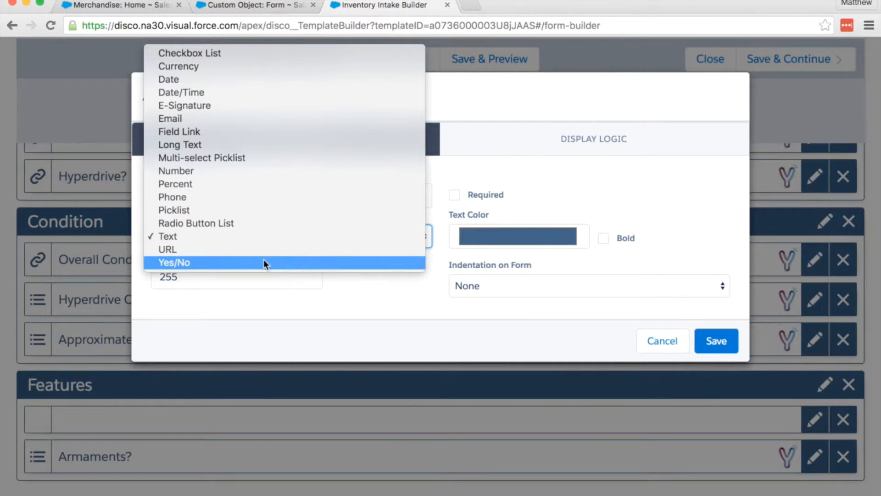
left_click(264, 262)
left_click(253, 195)
type("Se")
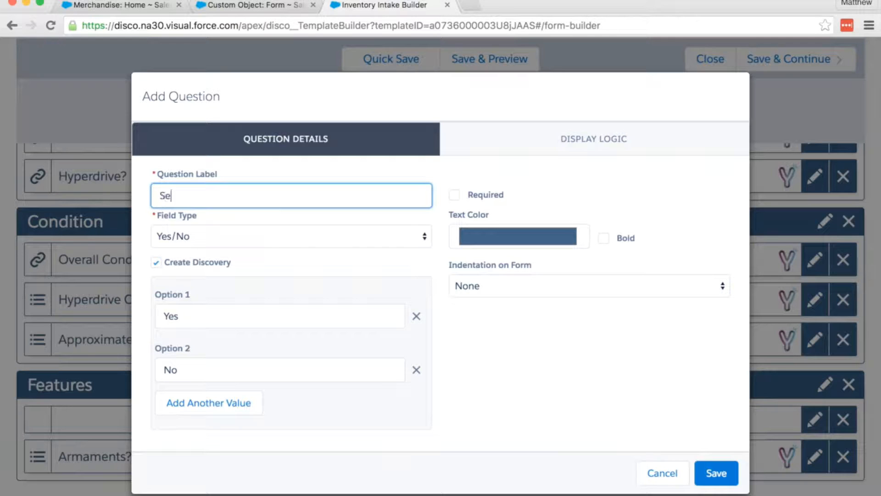
type("cret Compartments")
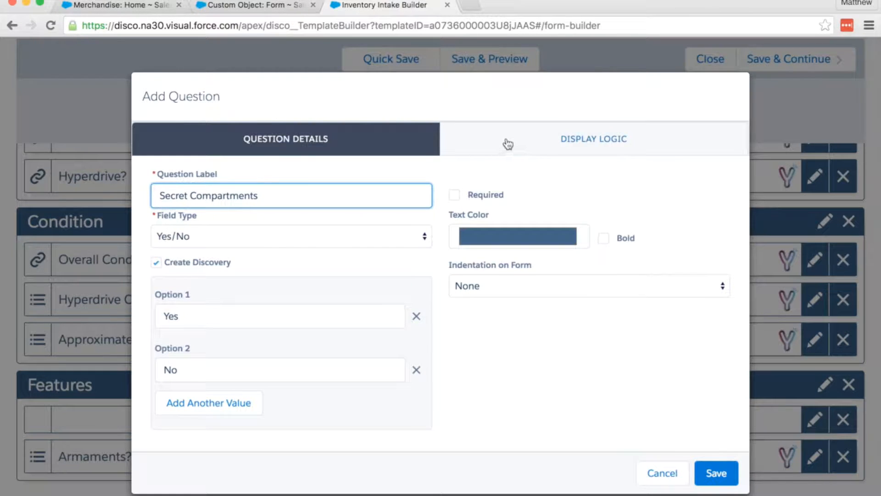
left_click(507, 140)
Show the question only when Merchandise Info's Merchandise Type equals Ship
left_click(276, 196)
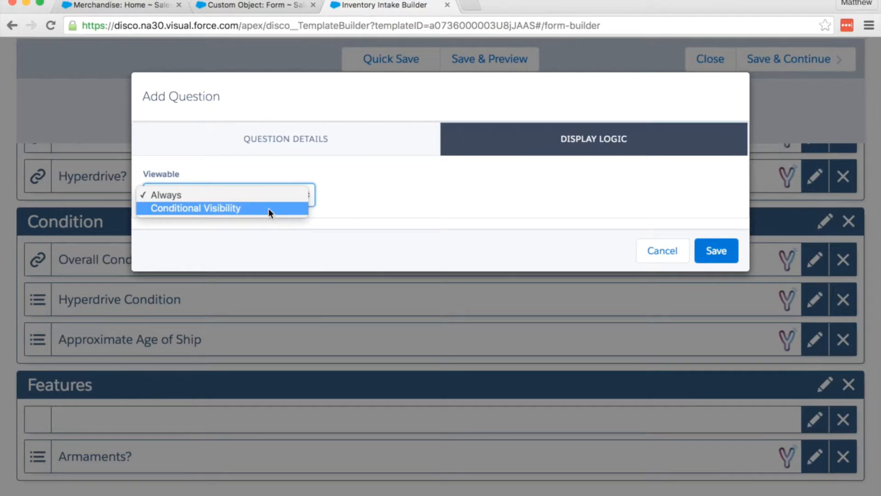
left_click(269, 209)
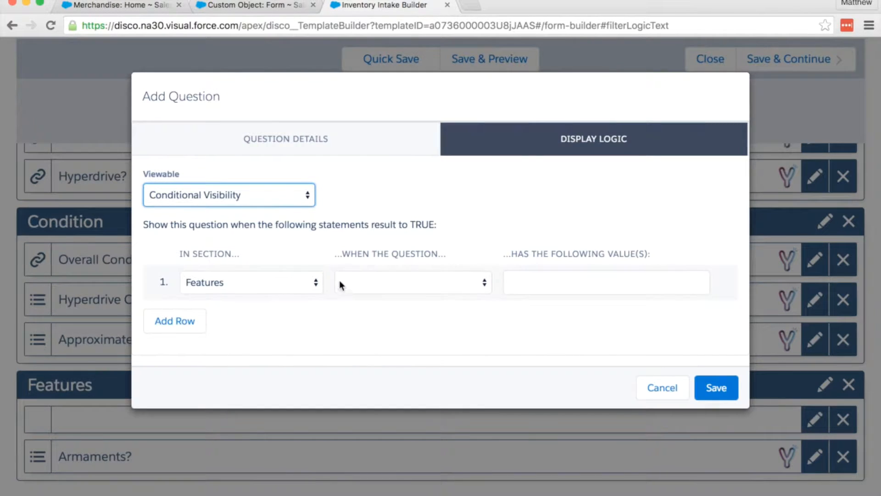
left_click(307, 281)
left_click(306, 257)
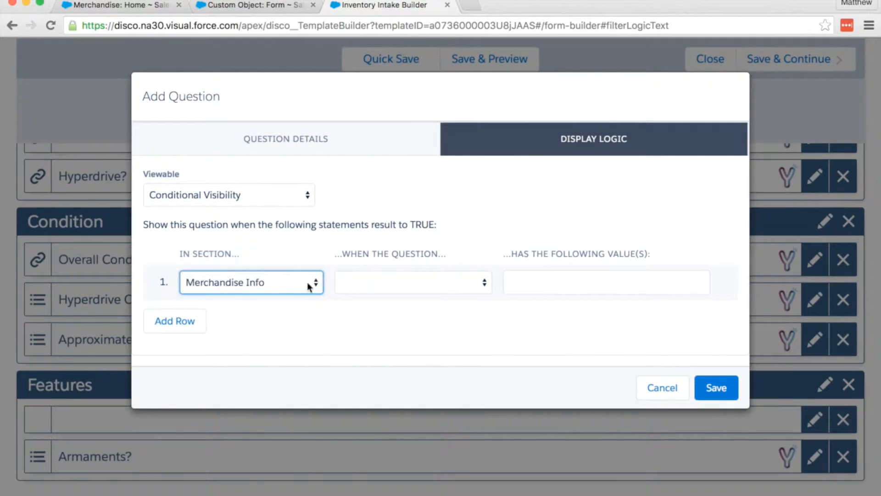
left_click(367, 282)
left_click(371, 296)
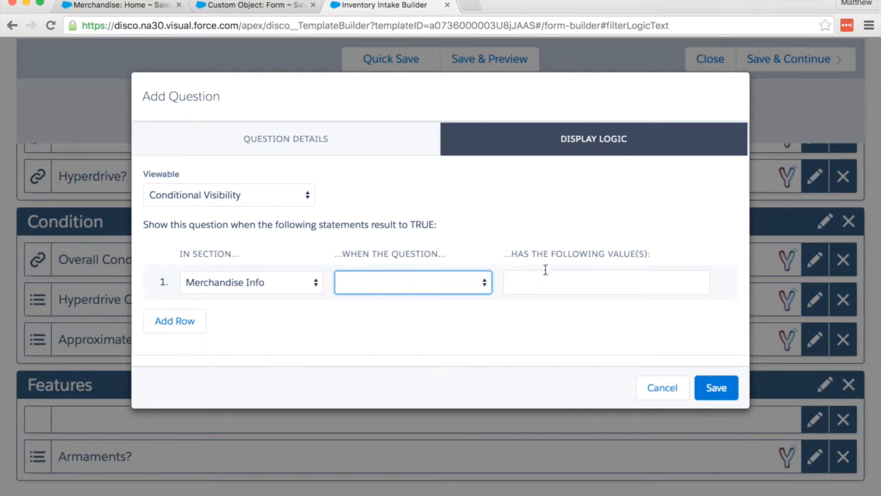
left_click(544, 281)
type("Ship")
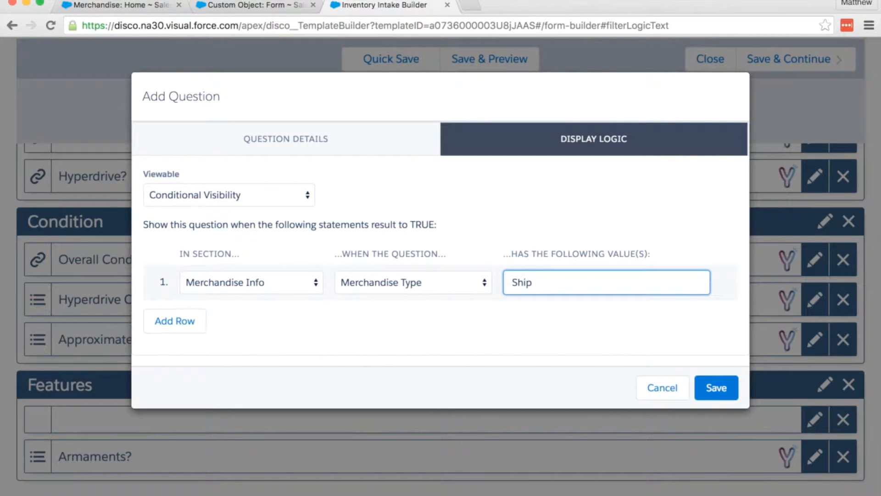
Add a second condition requiring Ship Class to be Light, Medium or Heavy Freighter
left_click(193, 329)
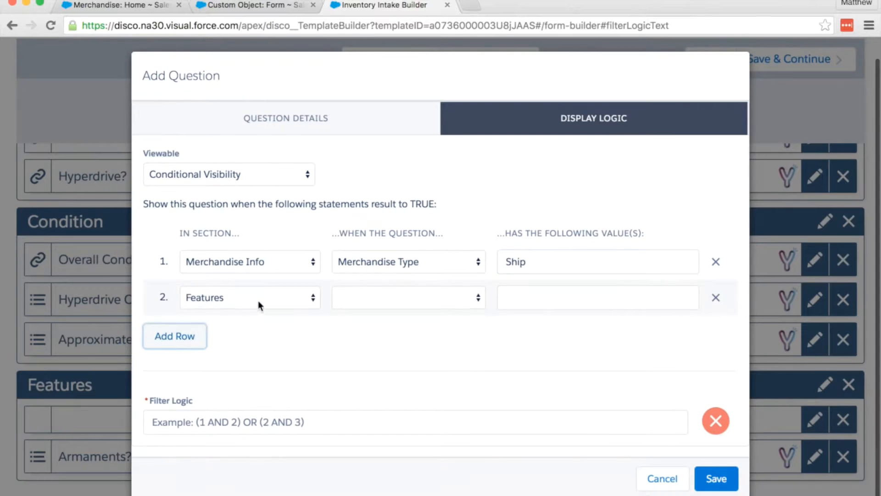
left_click(258, 301)
left_click(263, 274)
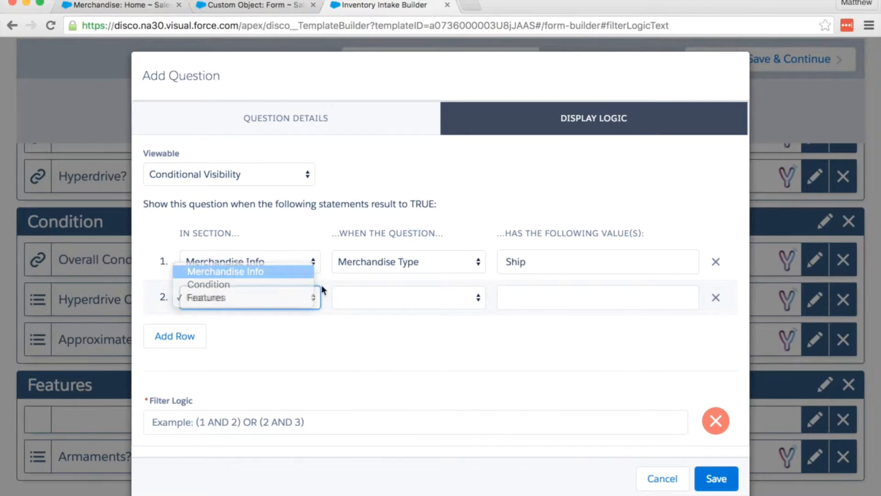
left_click(357, 299)
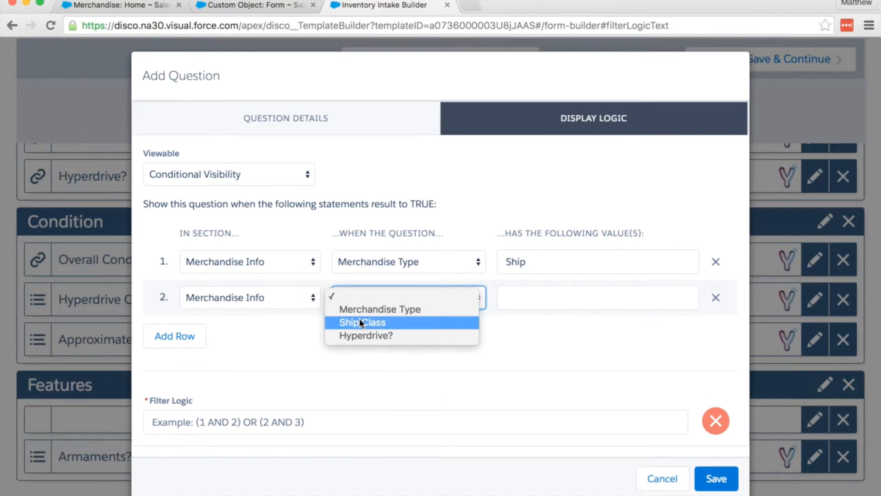
left_click(359, 321)
left_click(554, 296)
type("Light")
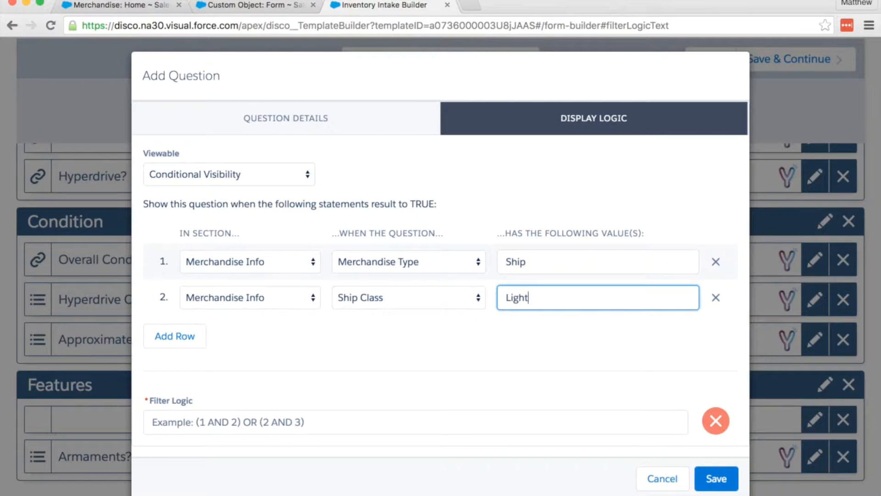
type(" Freighter, Medium")
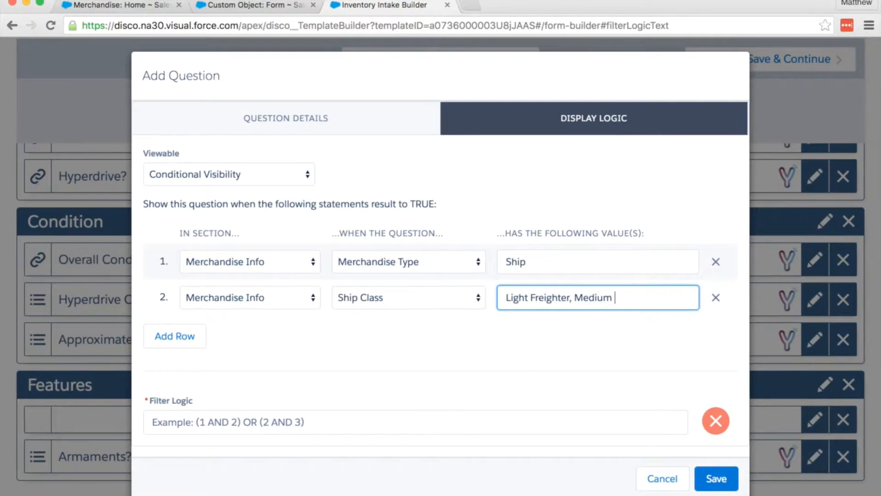
type(" Freighter")
type(", Heavy")
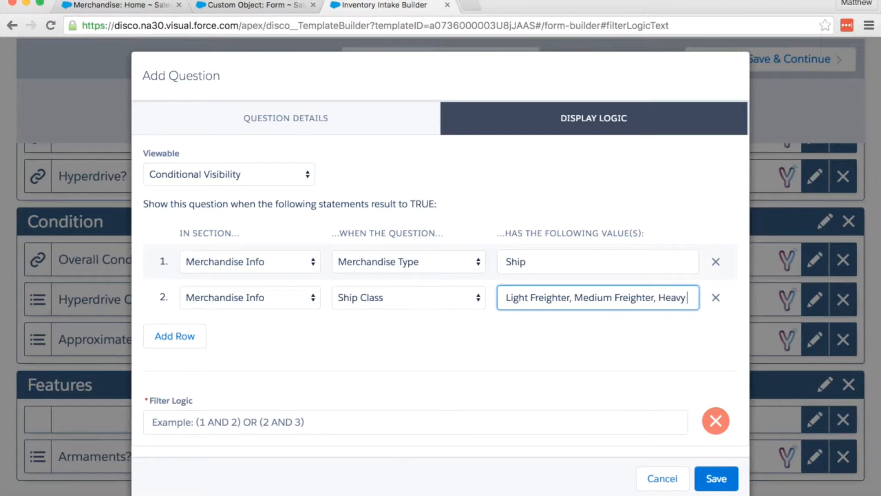
type(" Freighter")
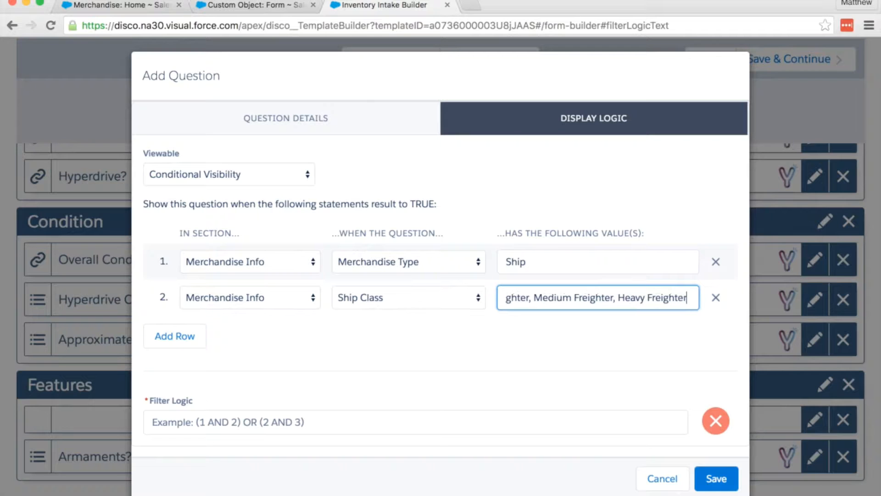
left_click(310, 422)
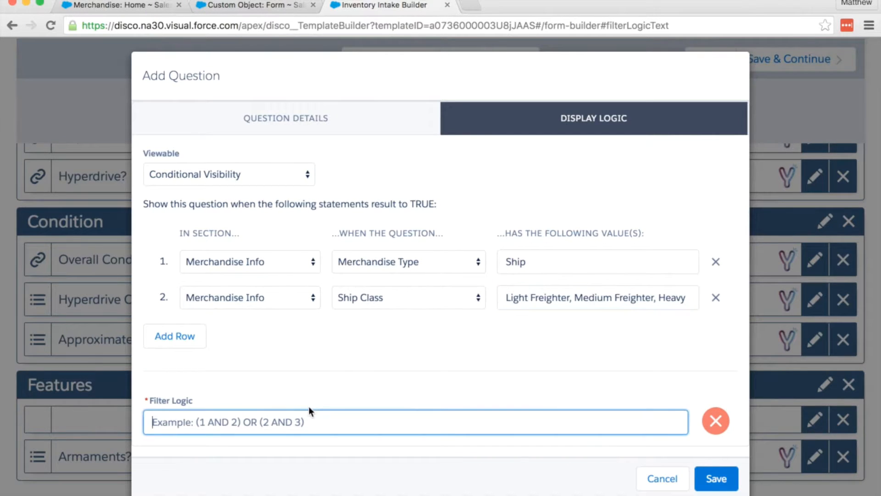
Set the filter logic to '1 AND 2' and save the Secret Compartments question
type("1 AND ")
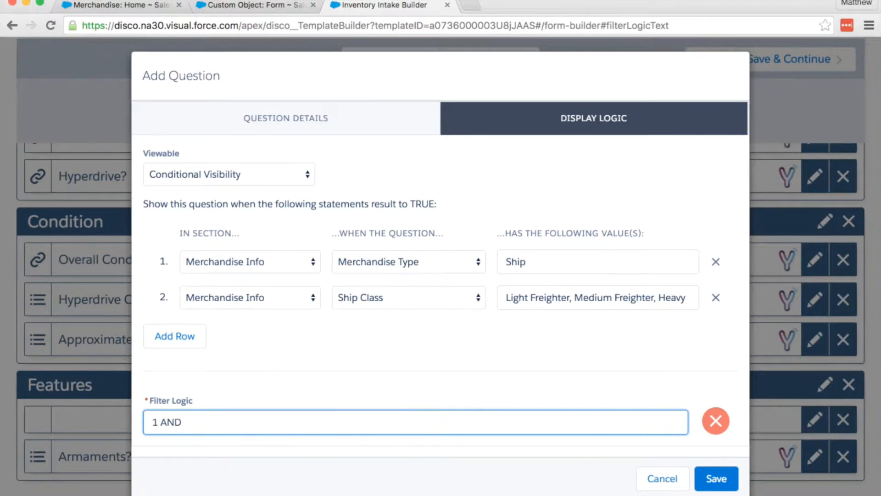
type("2")
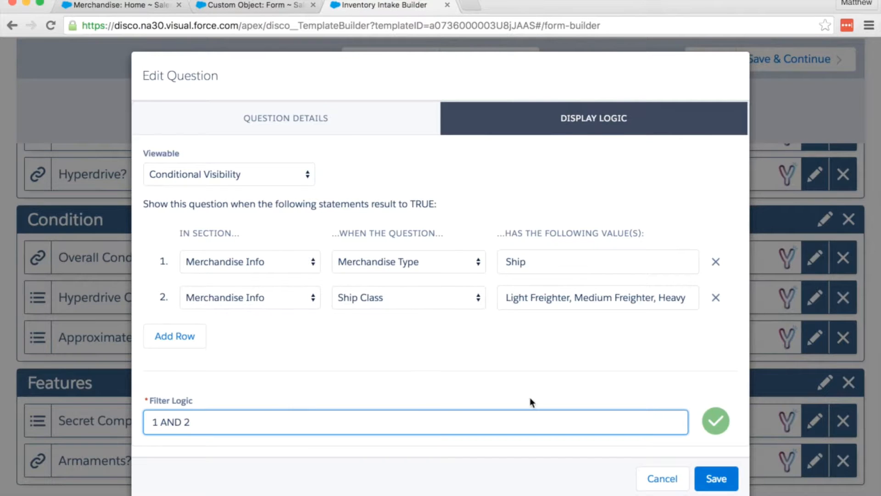
left_click(715, 480)
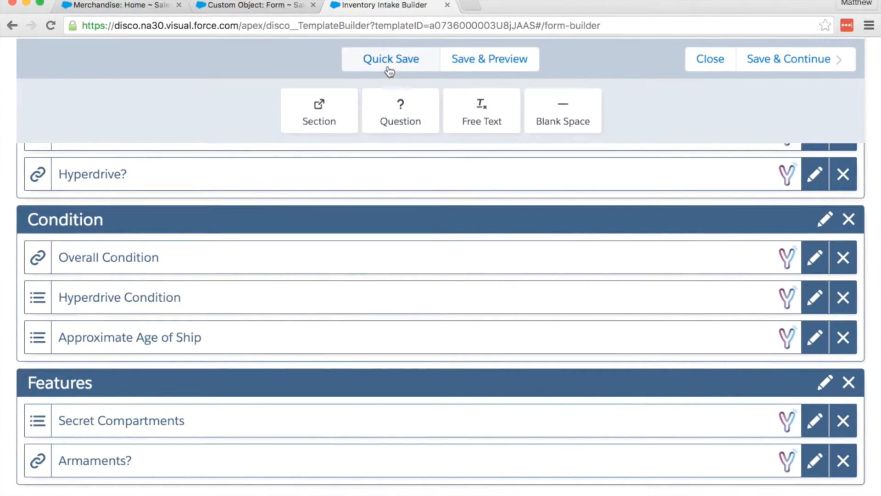
Quick-save the Inventory Intake template, close the builder and publish it
left_click(388, 63)
left_click(705, 63)
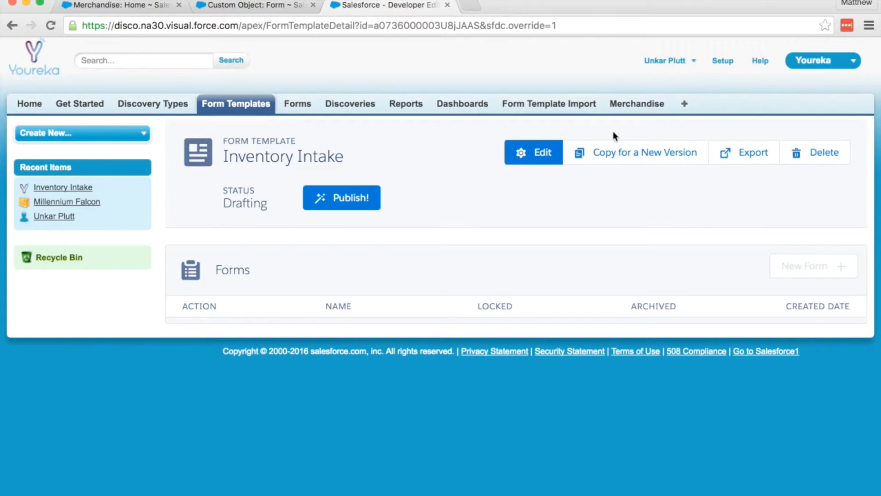
left_click(339, 194)
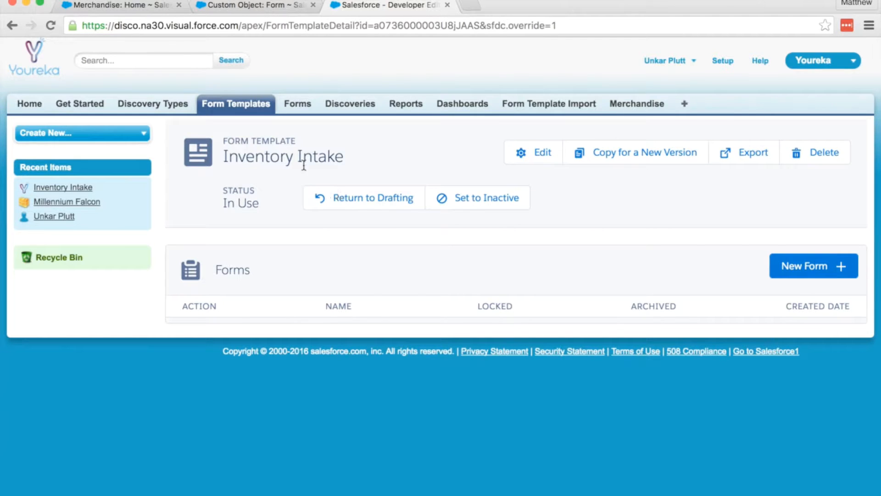
left_click(153, 10)
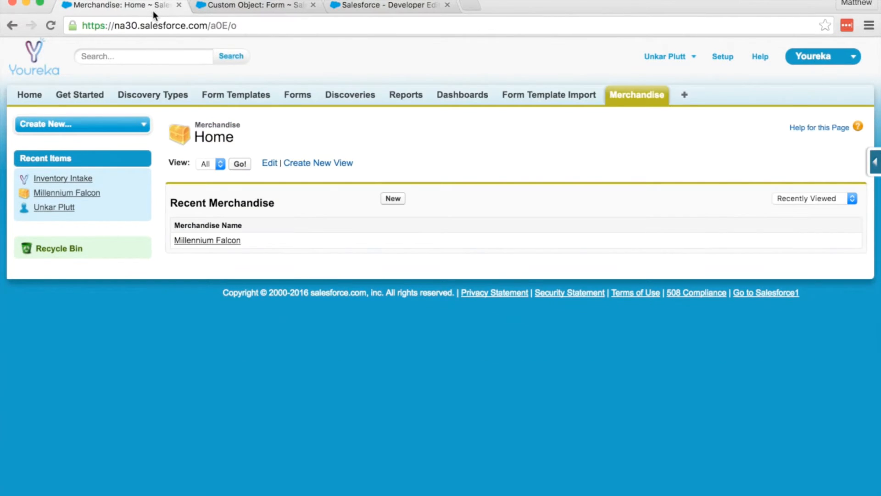
Open the Millennium Falcon record and start a new form from it
left_click(218, 241)
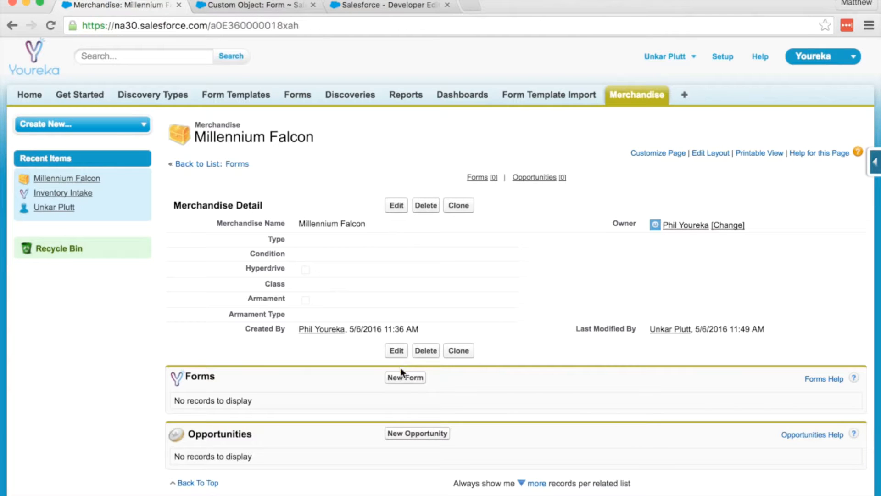
left_click(404, 379)
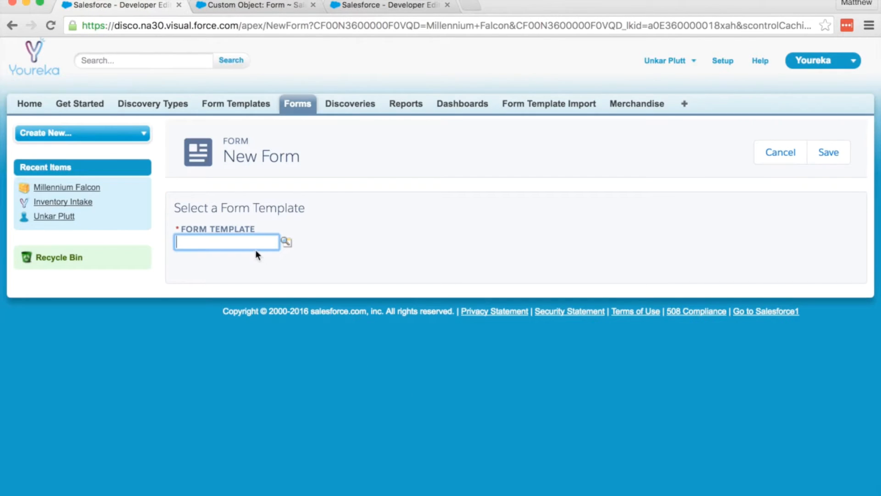
Choose Inventory Intake as the template and Millennium Falcon as the merchandise for the new form
left_click(286, 242)
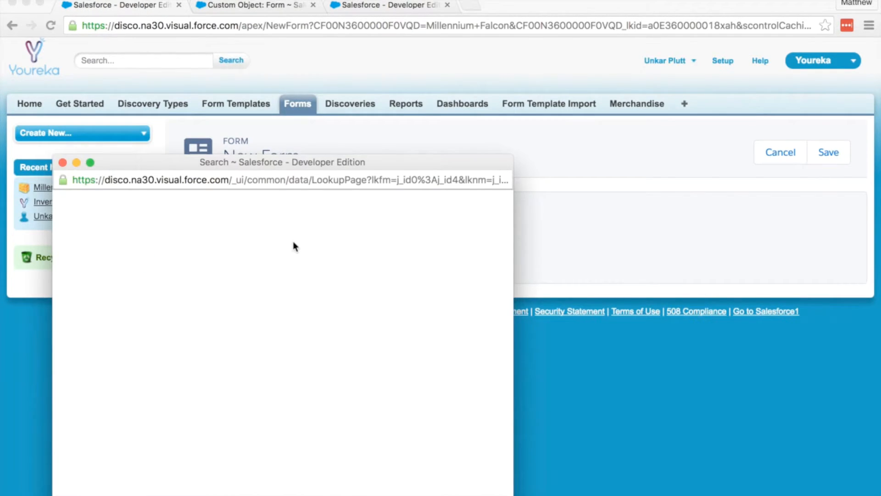
left_click(93, 326)
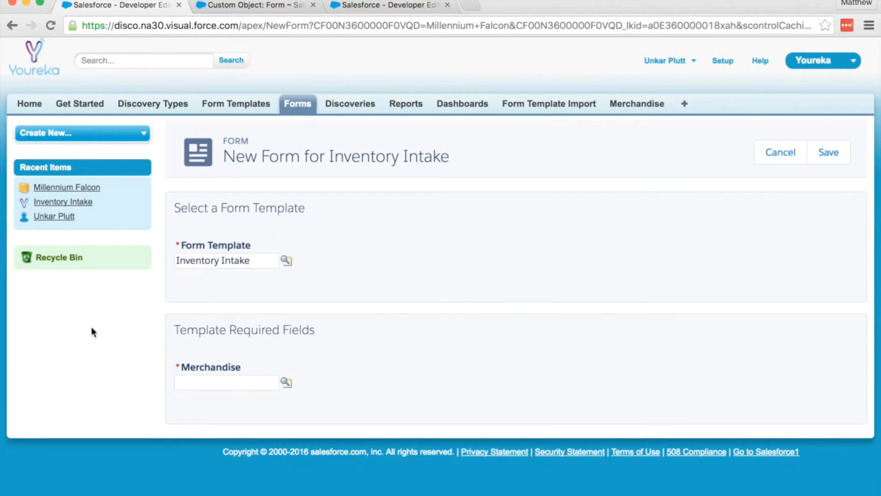
left_click(286, 383)
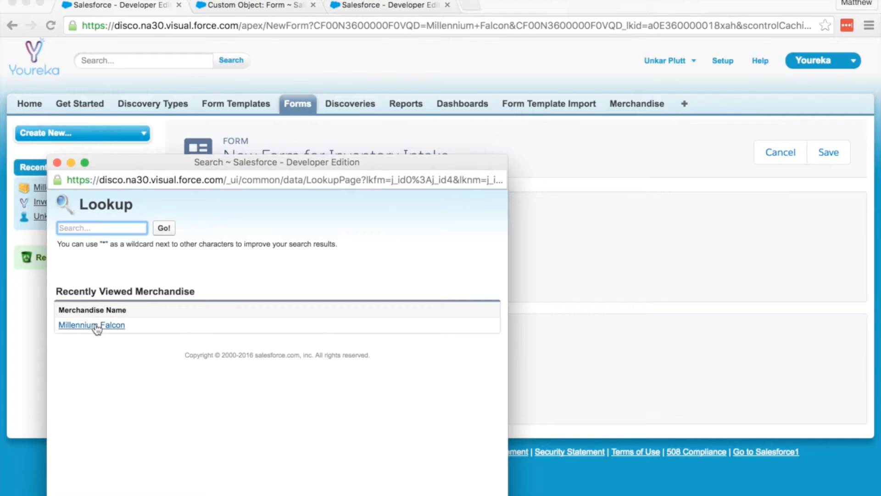
left_click(96, 325)
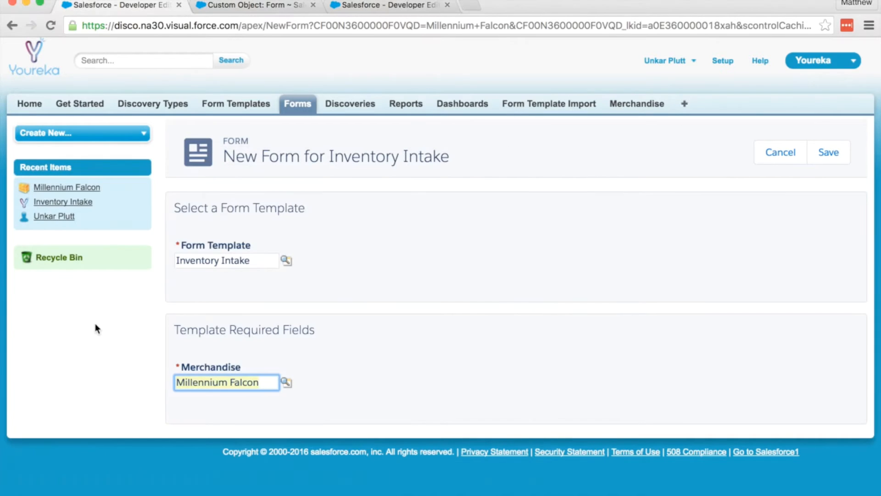
left_click(817, 157)
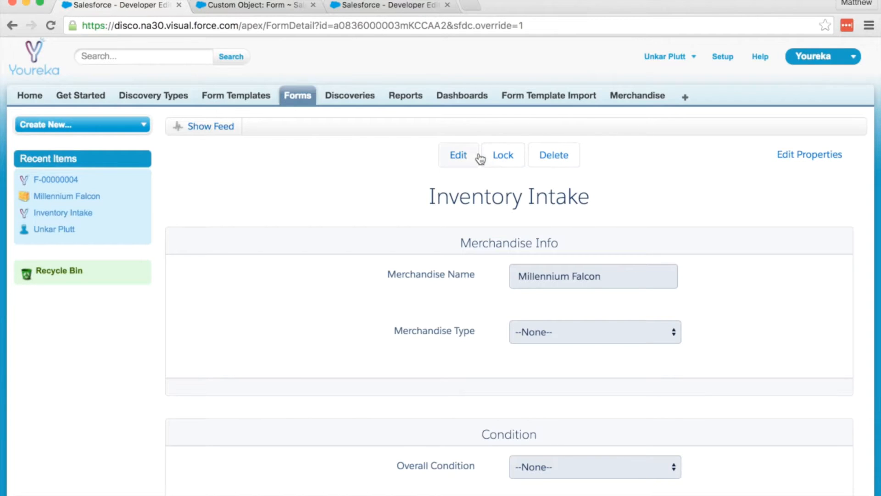
Answer Merchandise Type as Ship and Ship Class as Light Freighter on the form
left_click(468, 157)
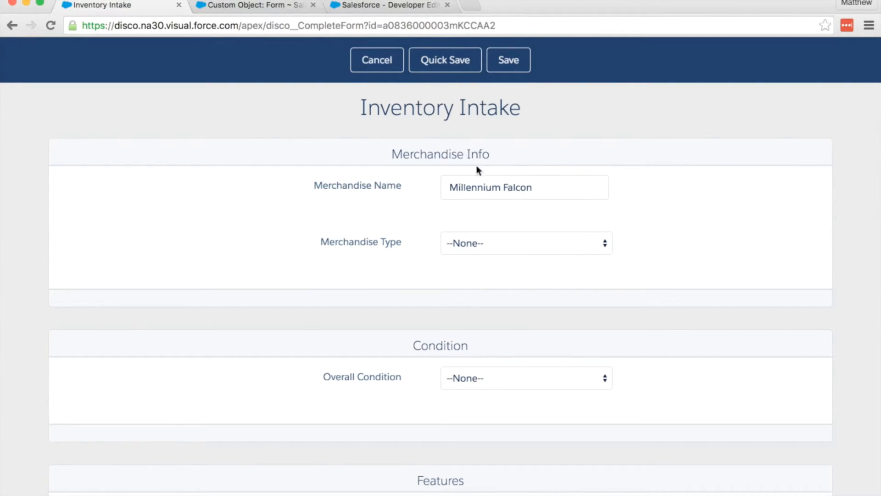
left_click(526, 242)
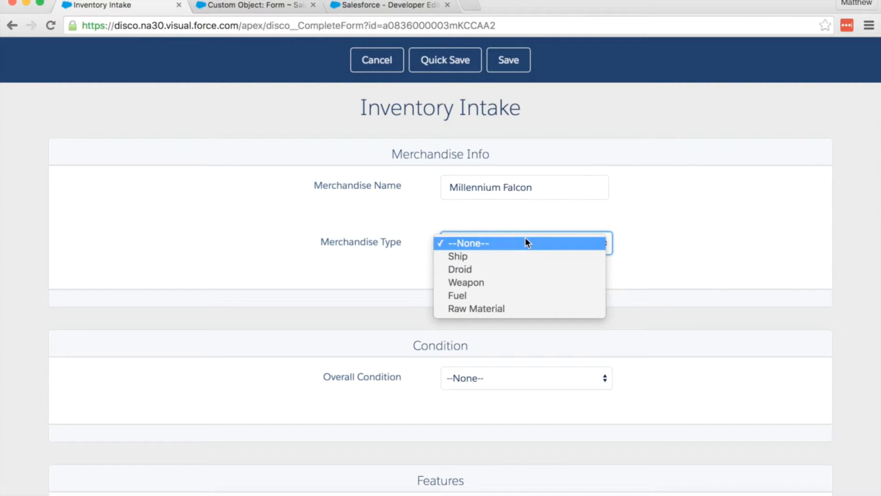
left_click(526, 241)
scroll(526, 242, "down", 1)
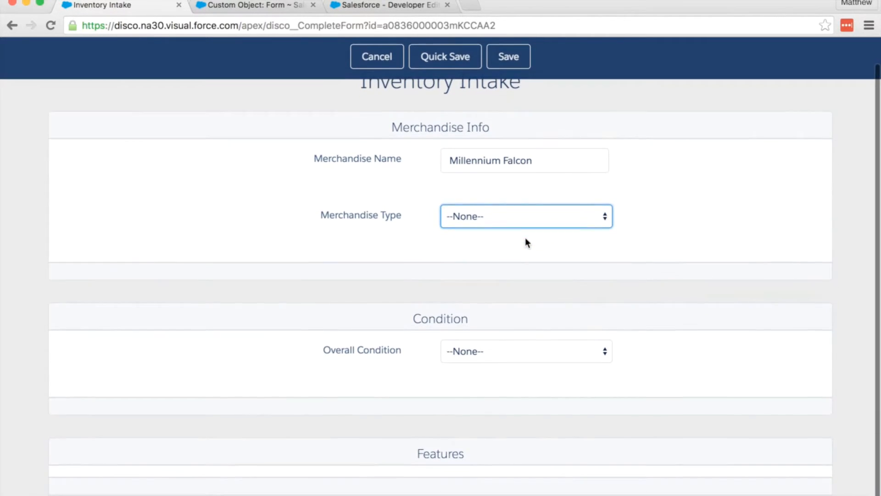
scroll(526, 242, "up", 1)
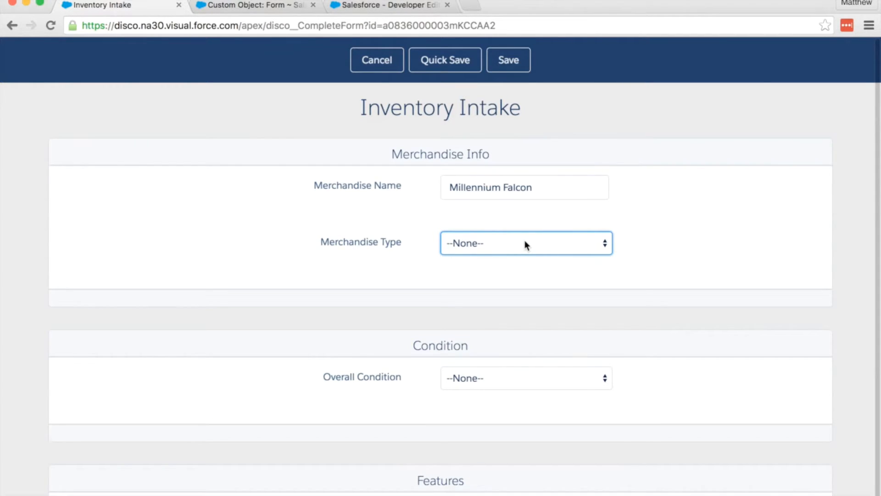
left_click(525, 241)
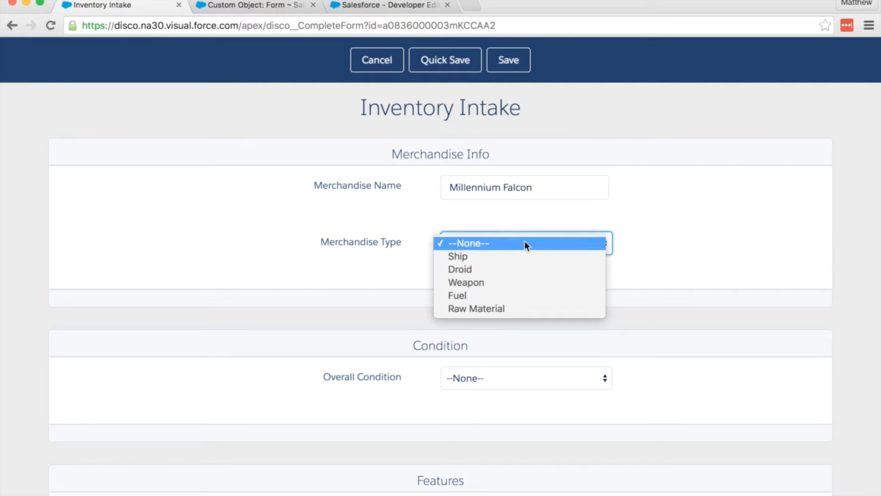
left_click(522, 256)
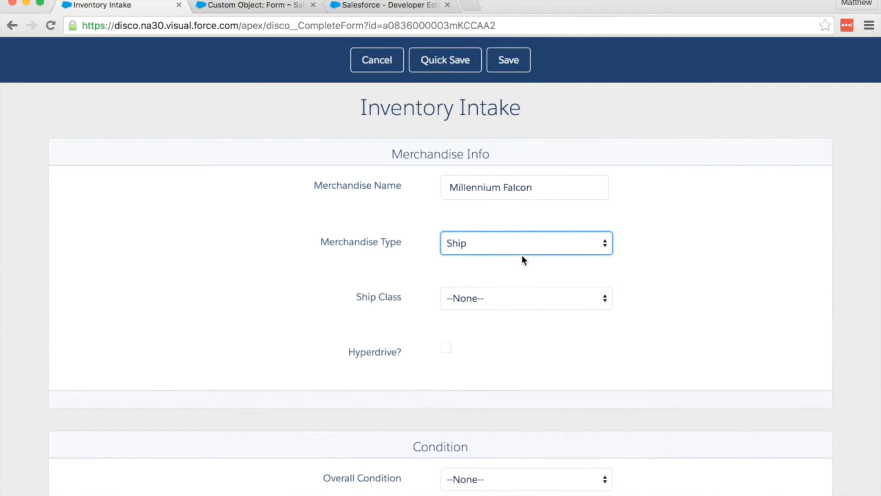
scroll(524, 260, "down", 5)
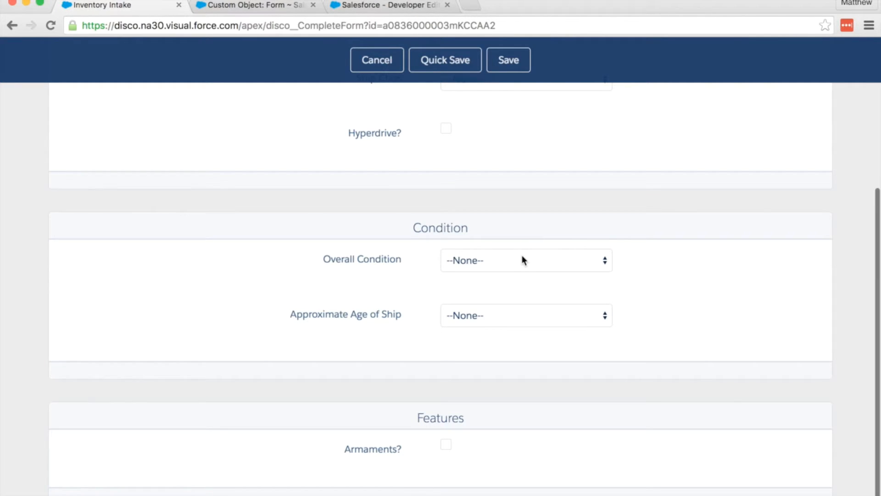
scroll(524, 261, "up", 4)
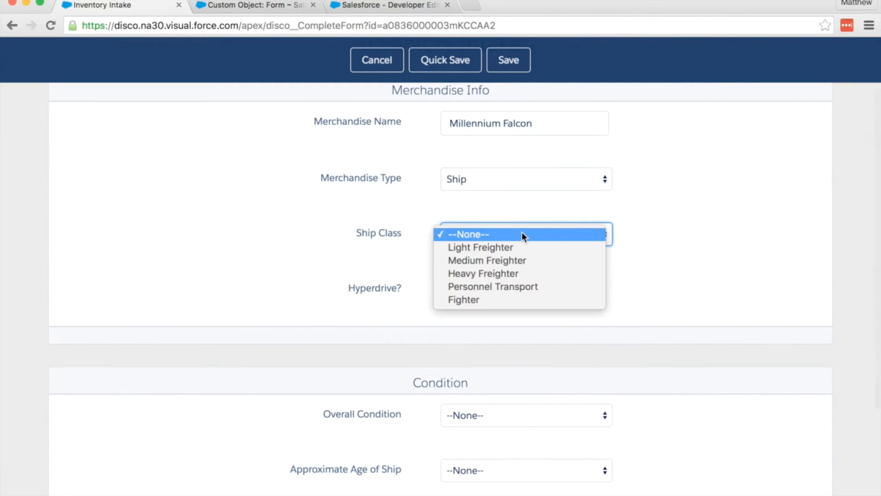
left_click(522, 247)
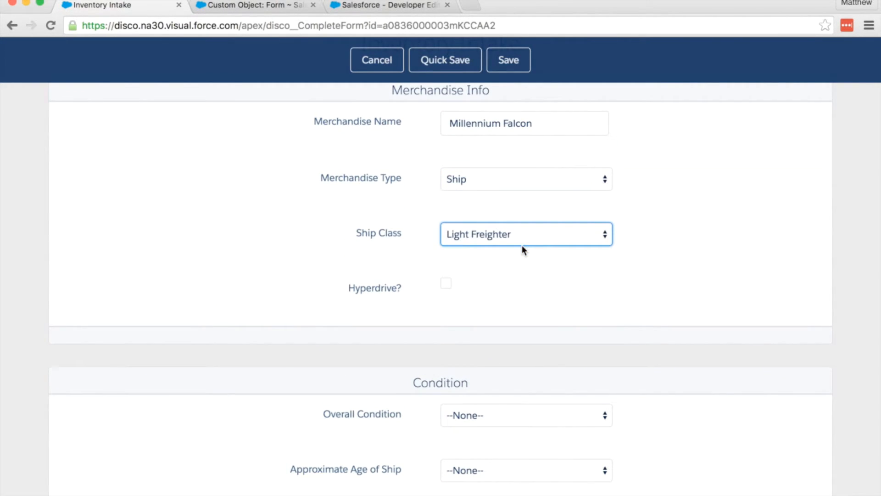
Check Hyperdrive, then set overall condition to Poor and hyperdrive condition to Broken
scroll(522, 245, "down", 5)
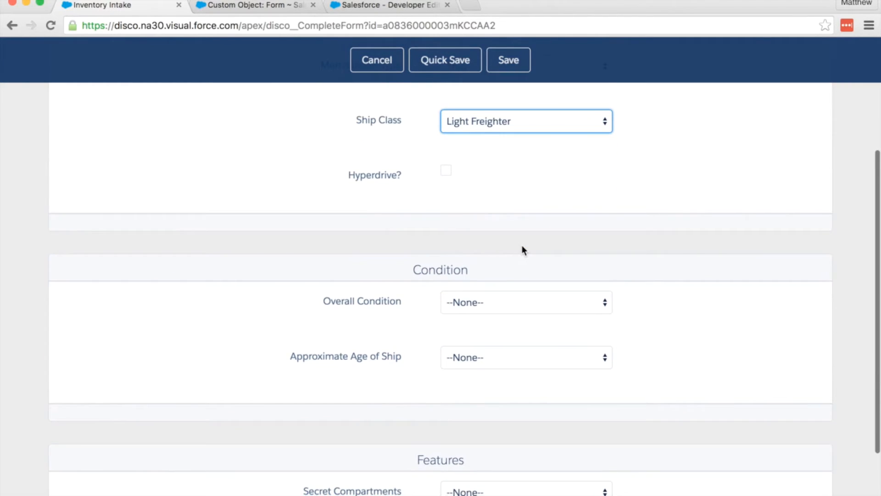
left_click(448, 166)
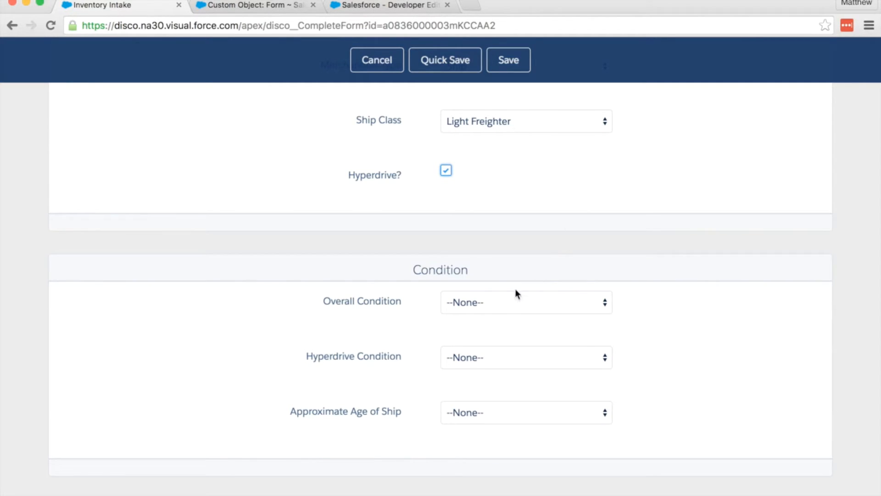
left_click(497, 307)
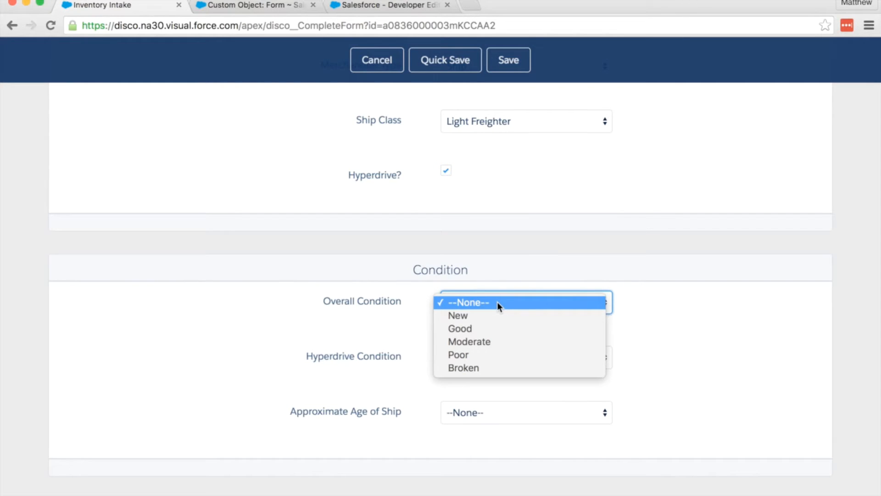
left_click(491, 353)
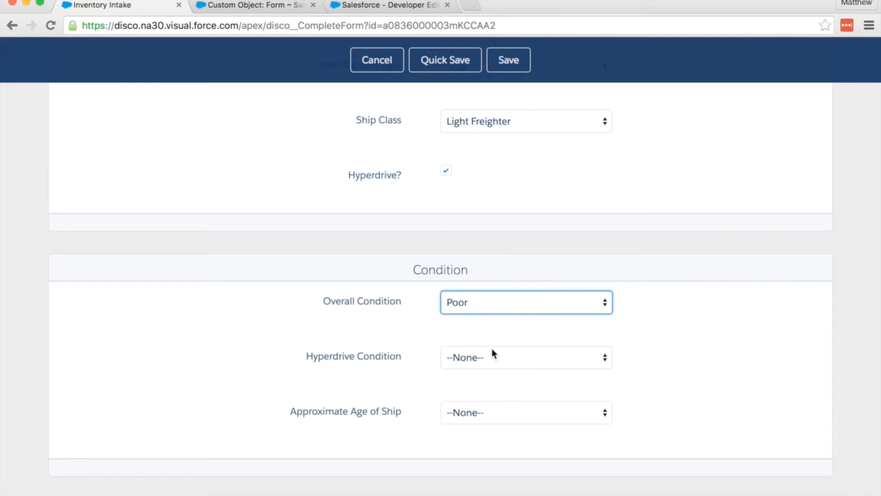
left_click(483, 359)
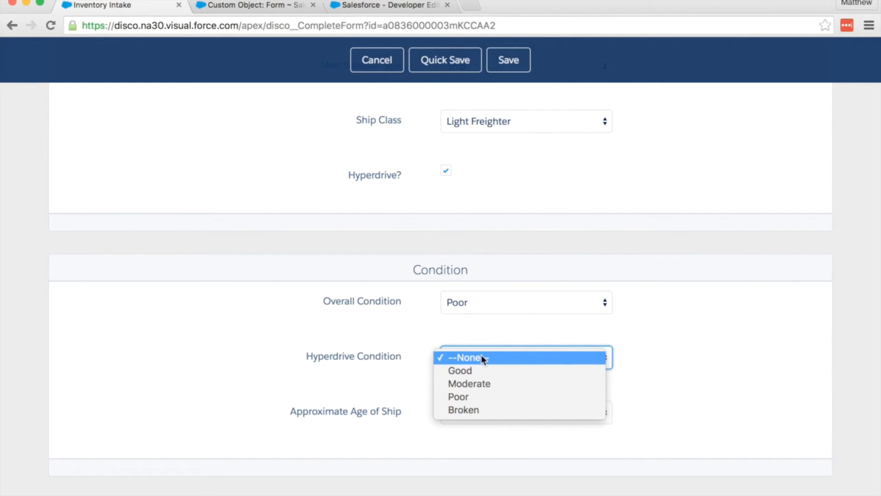
left_click(478, 409)
Set ship age to 40+ years old, Secret Compartments to Yes, check Armaments, and save
scroll(478, 408, "down", 1)
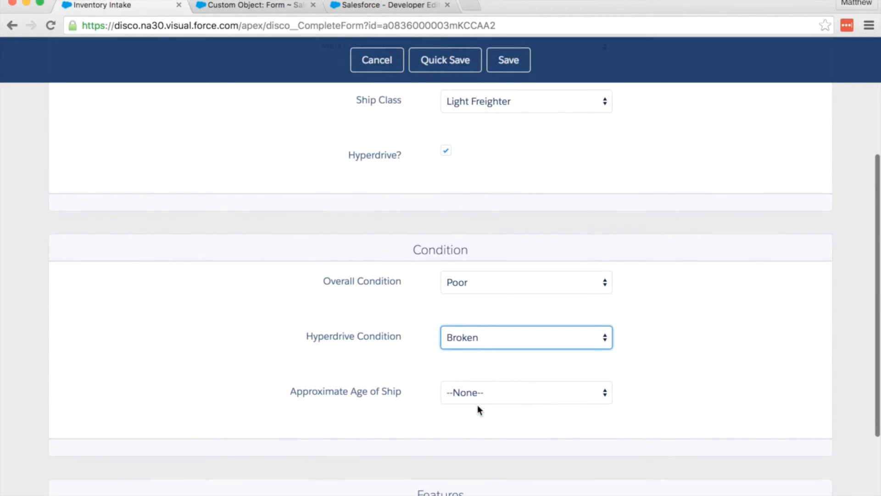
left_click(478, 398)
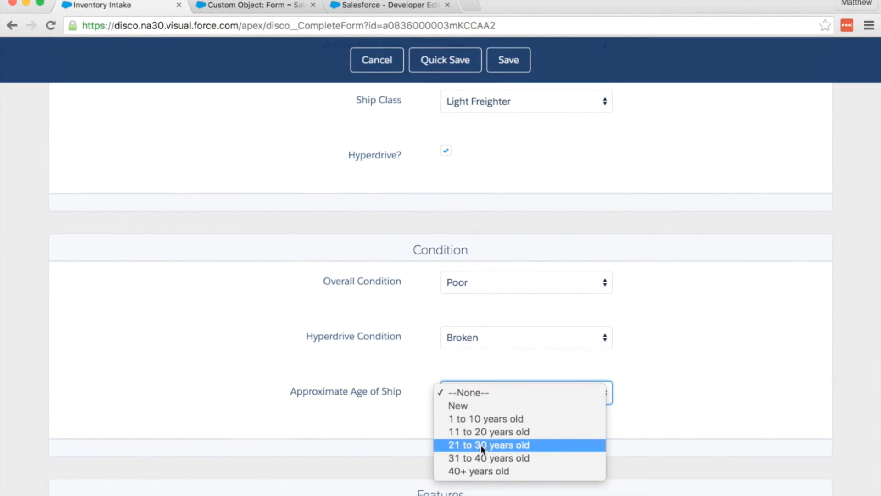
left_click(478, 472)
scroll(479, 473, "down", 1)
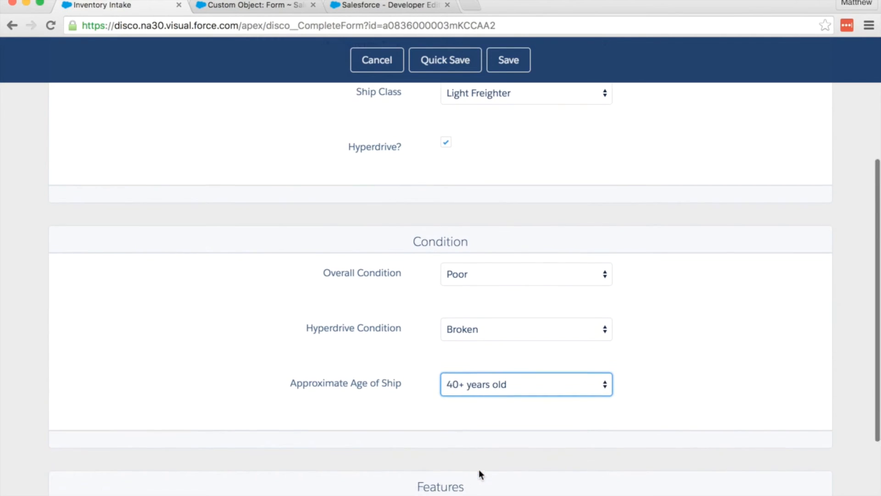
scroll(478, 469, "down", 5)
left_click(487, 409)
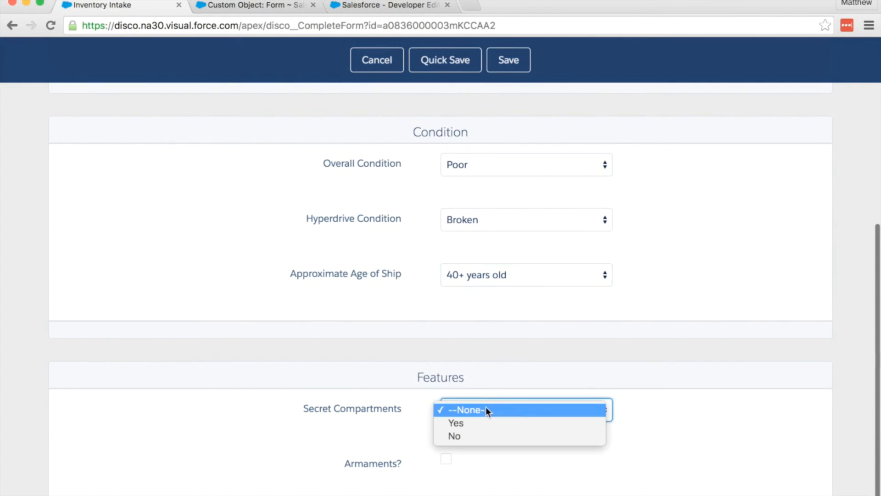
left_click(482, 422)
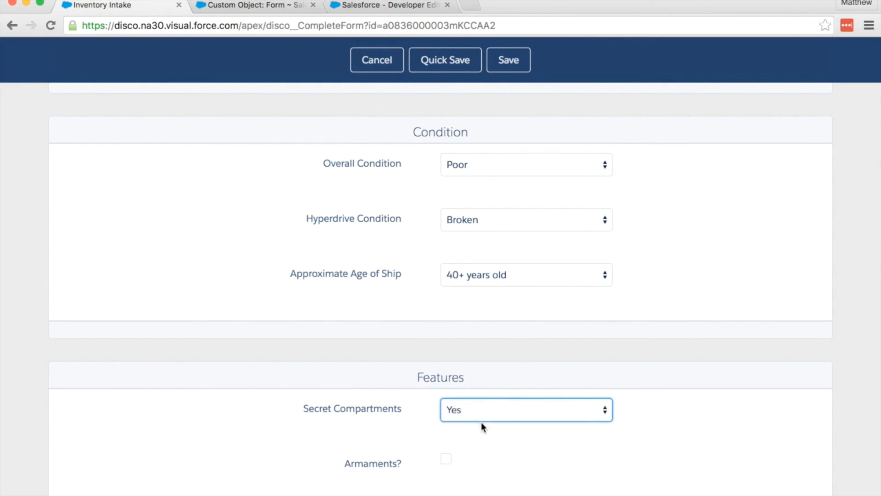
left_click(446, 459)
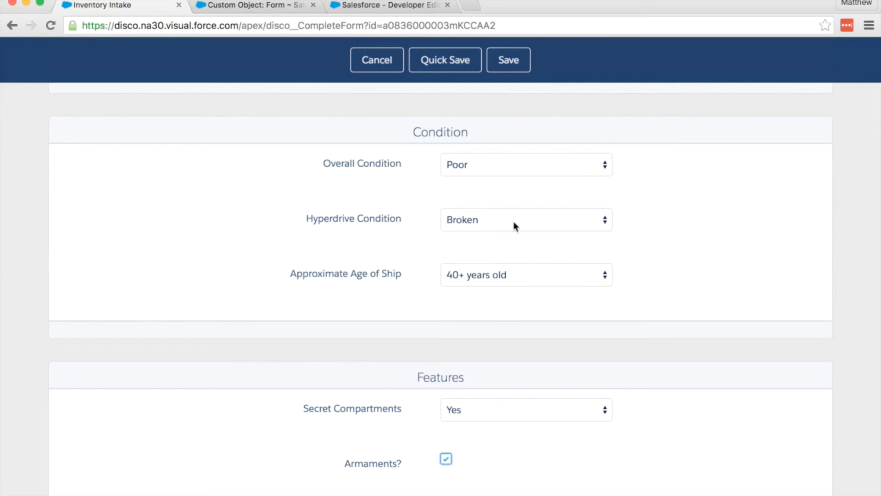
left_click(518, 62)
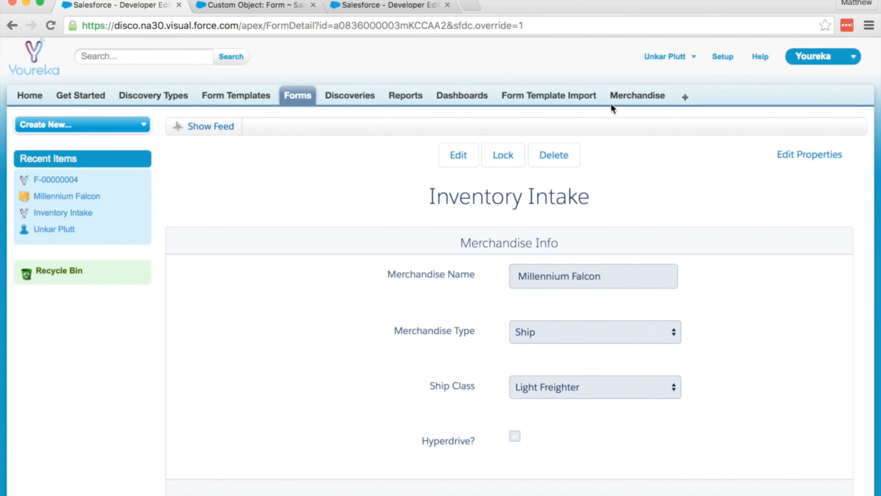
Open the Millennium Falcon record from the Merchandise home list
left_click(623, 101)
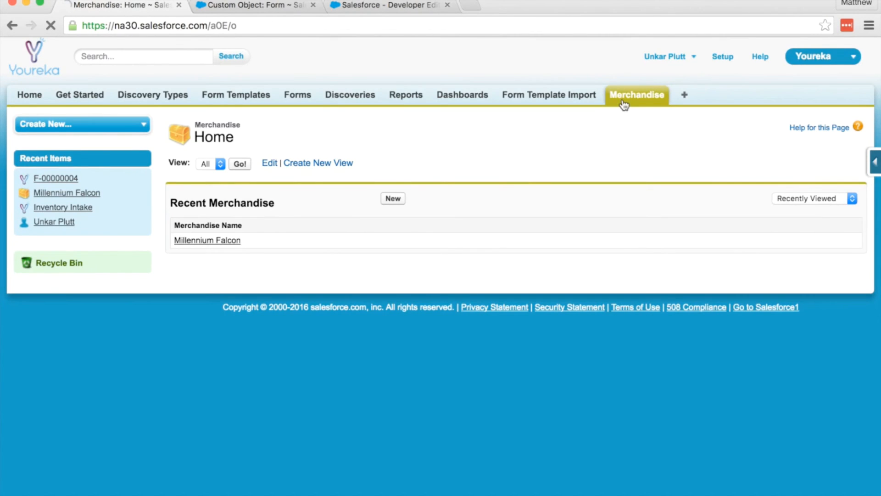
left_click(222, 240)
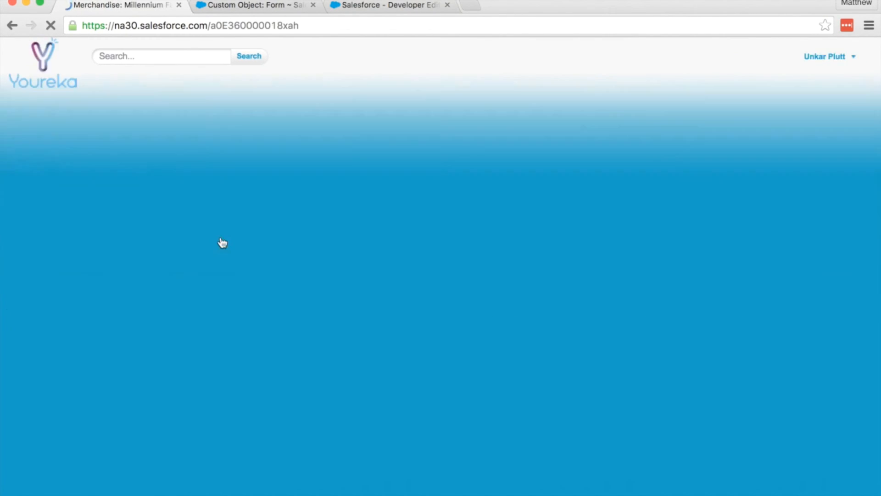